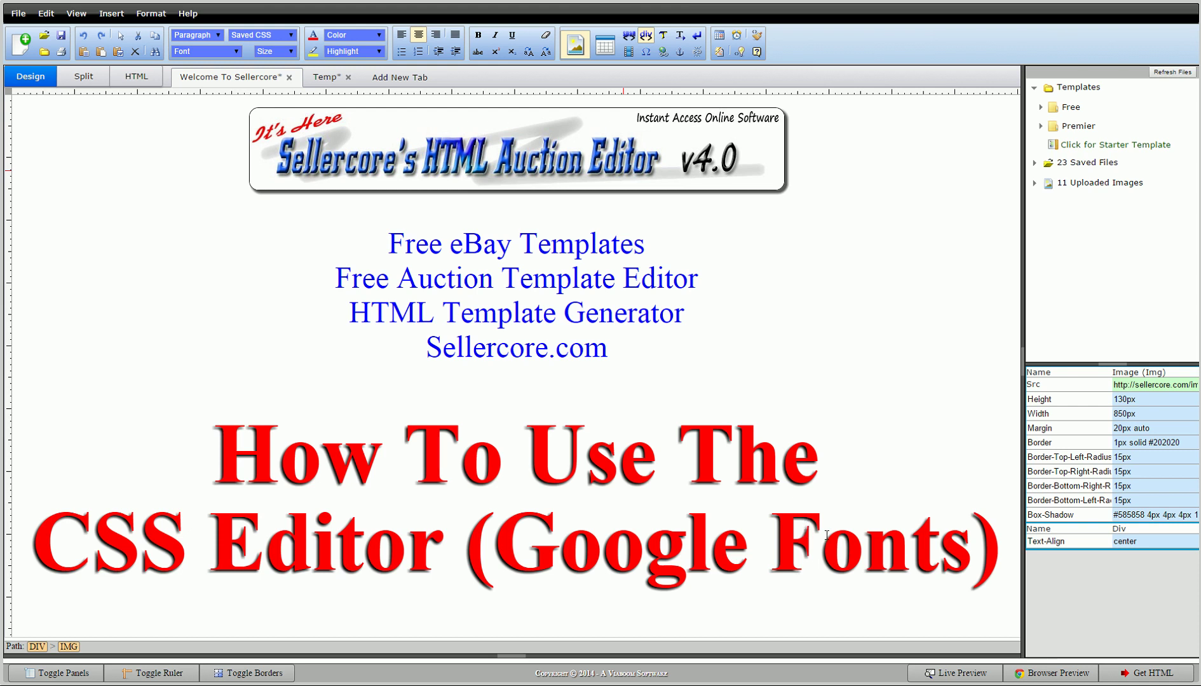
# Show the Temp document in split view and open the CSS style editor for its text div, viewing the Google Fonts options.
pyautogui.click(324, 76)
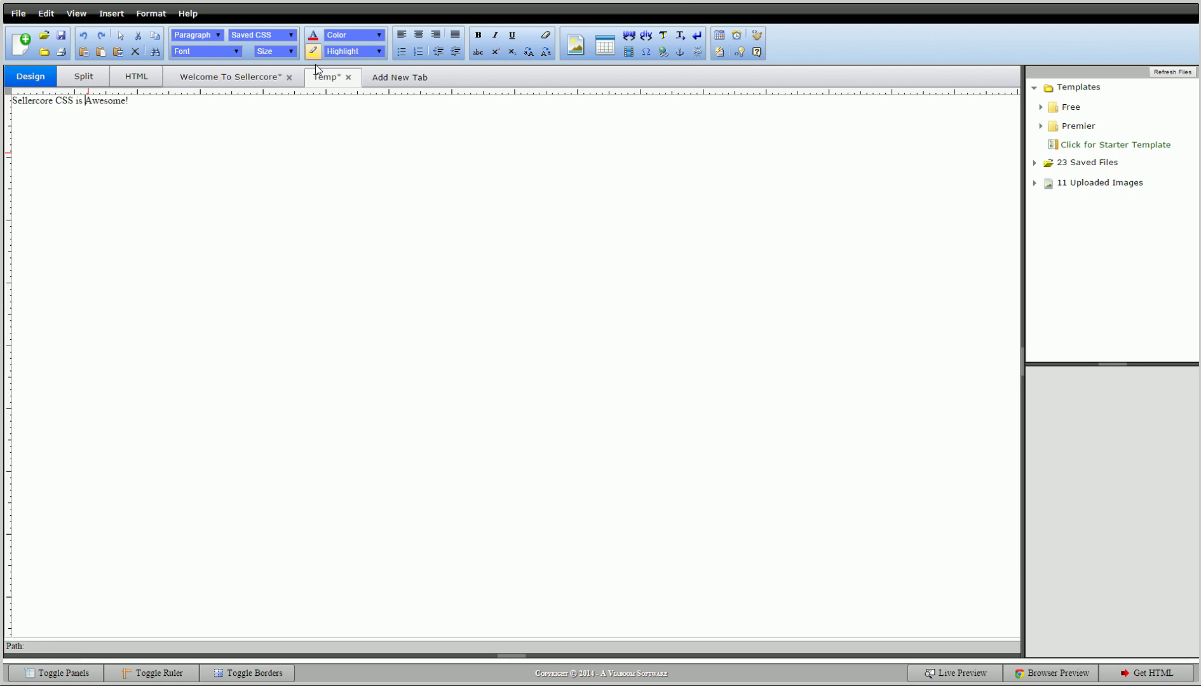
pyautogui.click(148, 101)
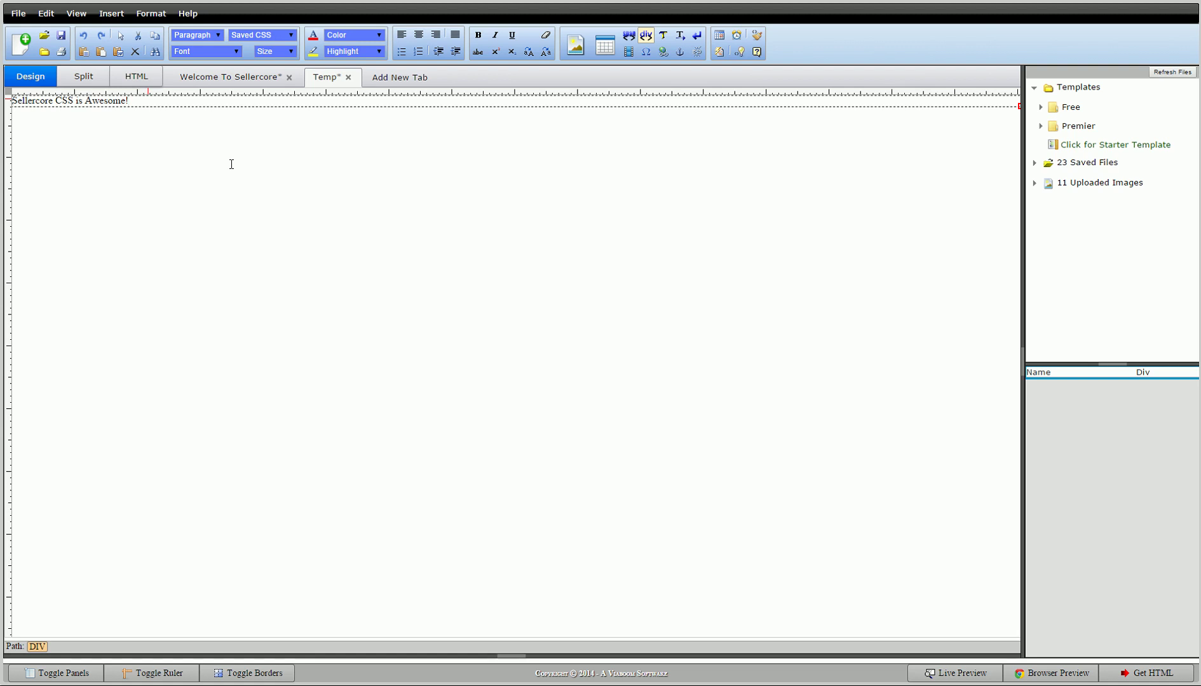
pyautogui.click(73, 75)
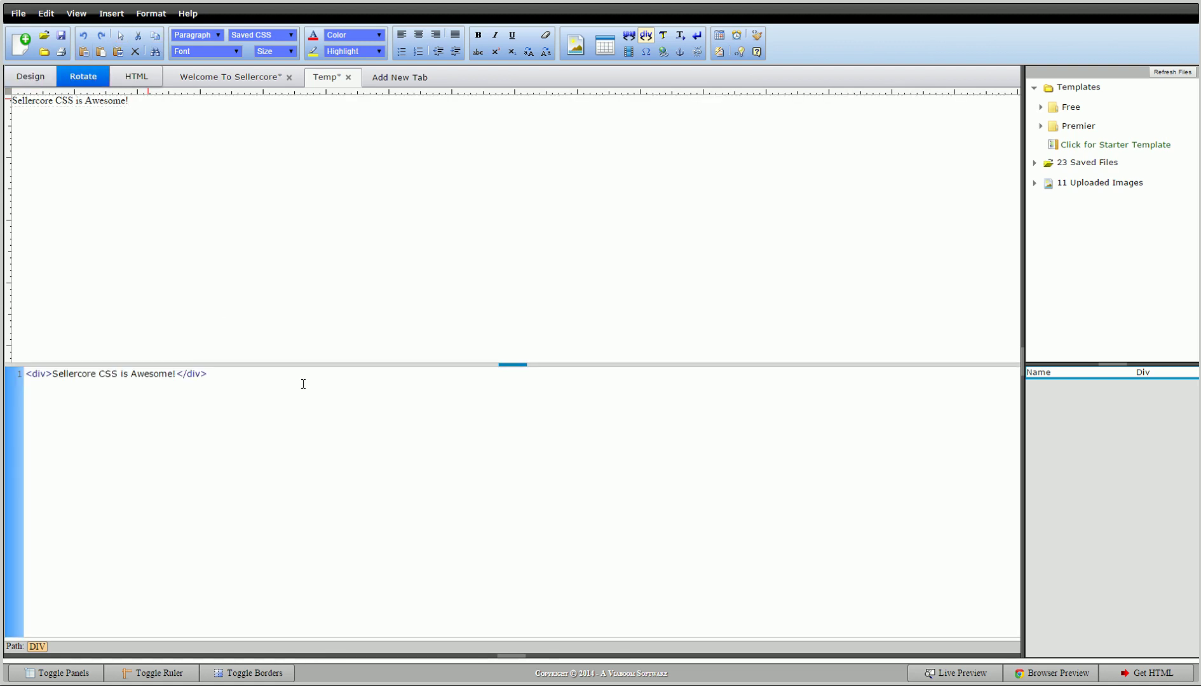
pyautogui.rightClick(166, 100)
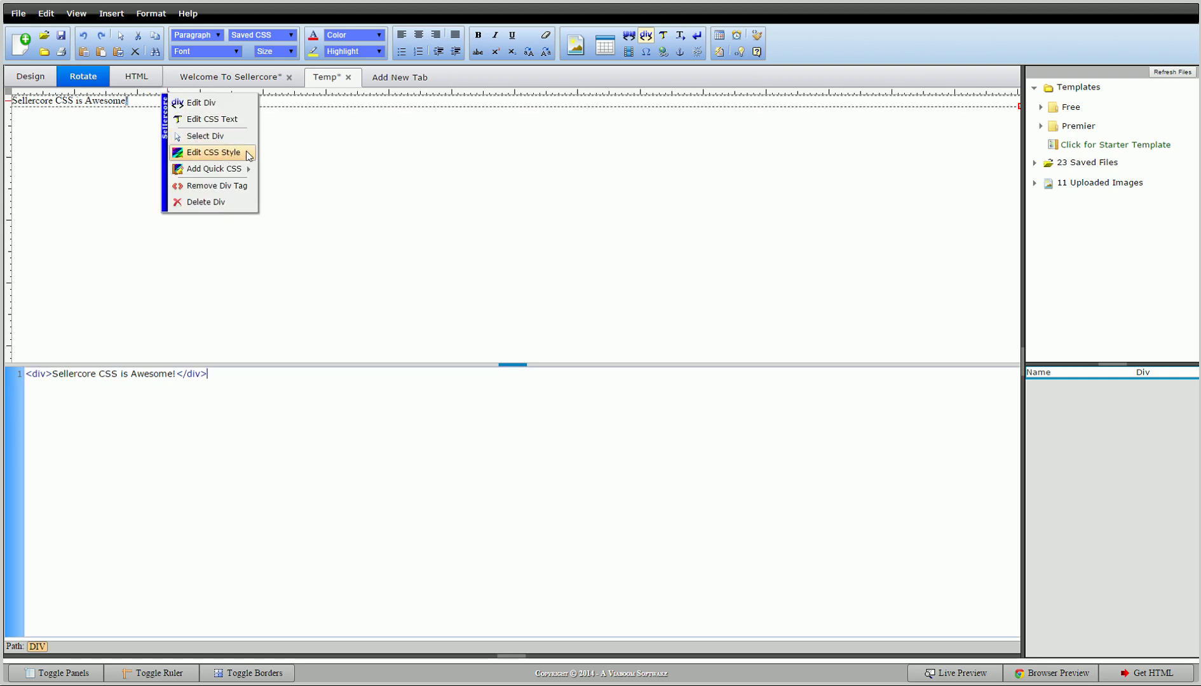
pyautogui.click(247, 156)
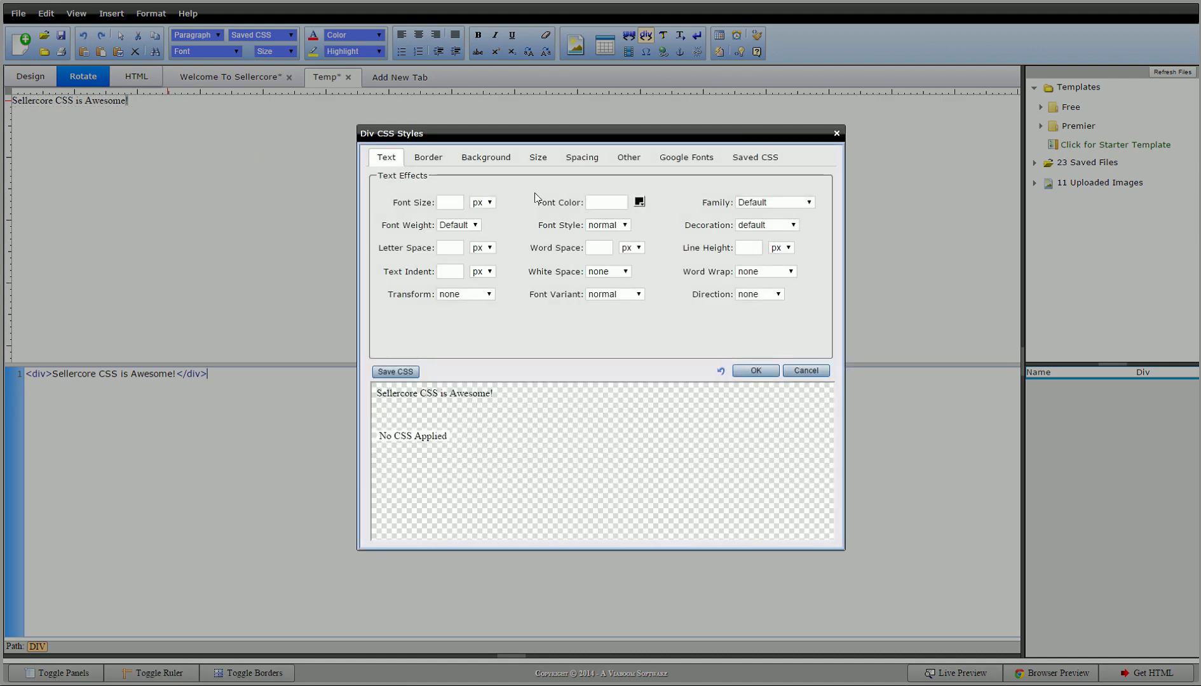
pyautogui.click(667, 158)
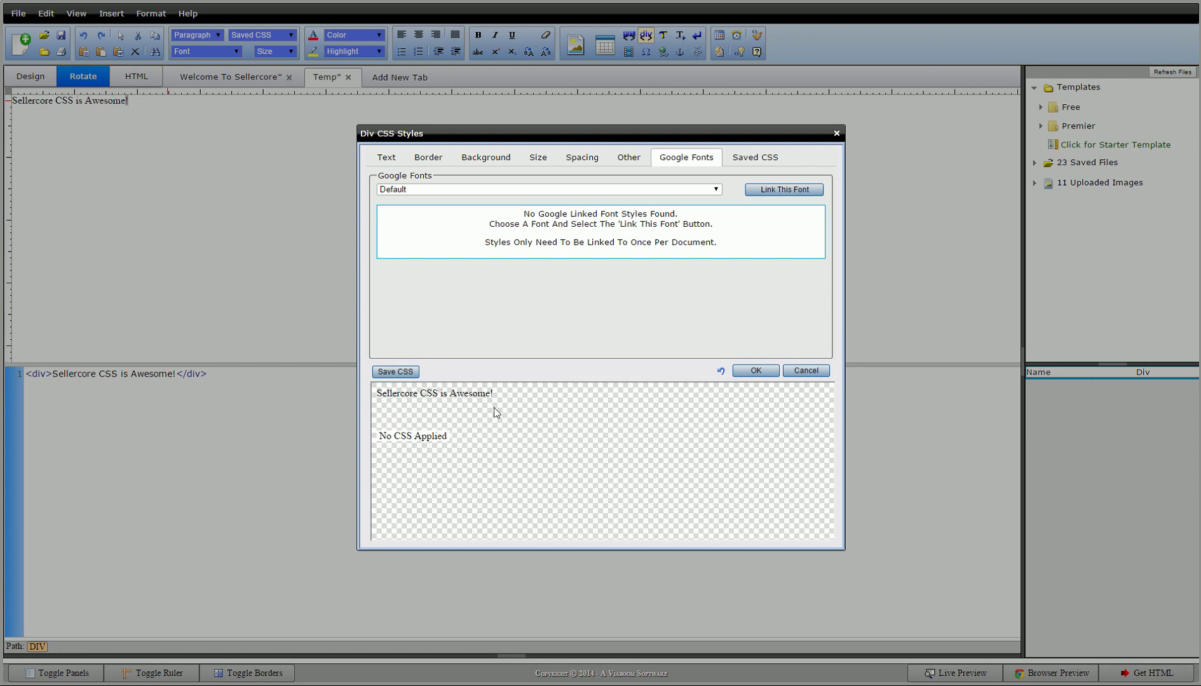
# Set the div text's font size to 35 px.
pyautogui.click(387, 158)
pyautogui.click(448, 201)
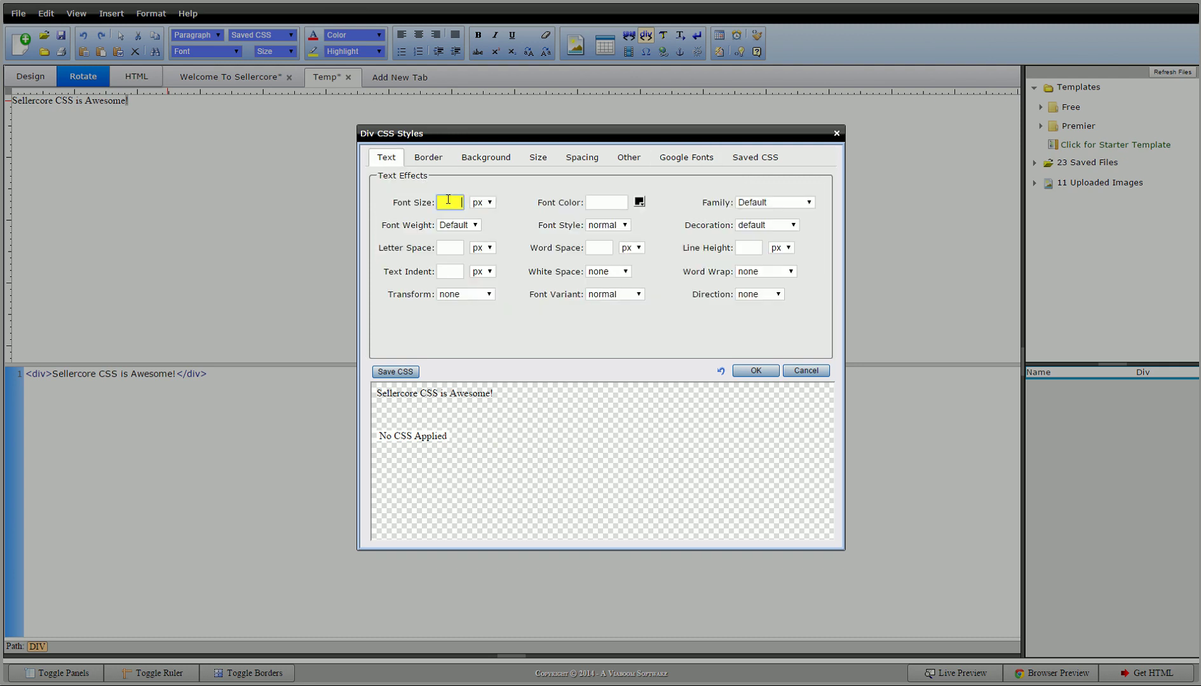
pyautogui.doubleClick(448, 201)
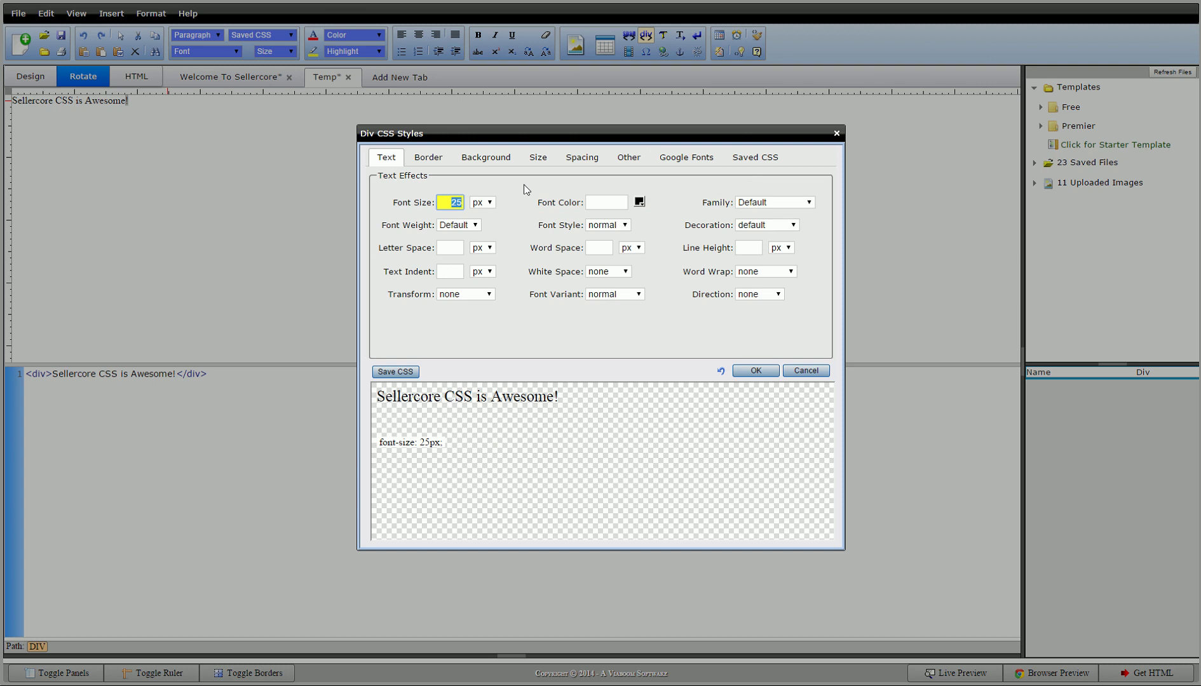
pyautogui.write('353')
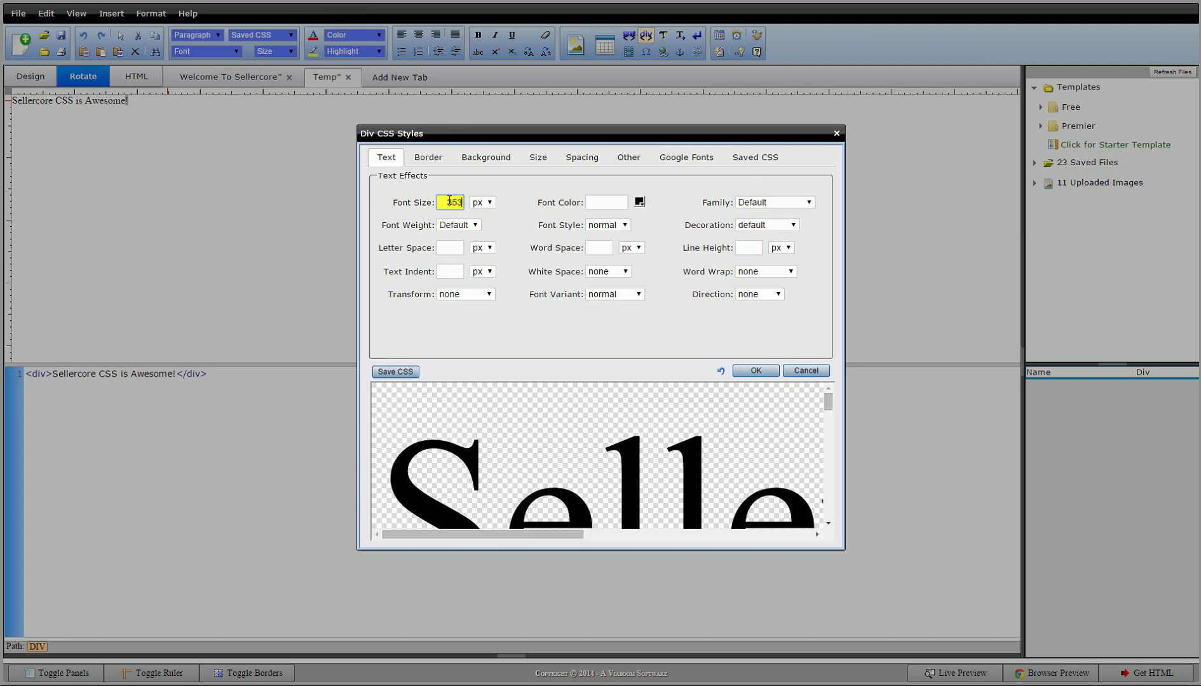
pyautogui.moveTo(458, 202); pyautogui.dragTo(470, 206)
pyautogui.press('BackSpace')
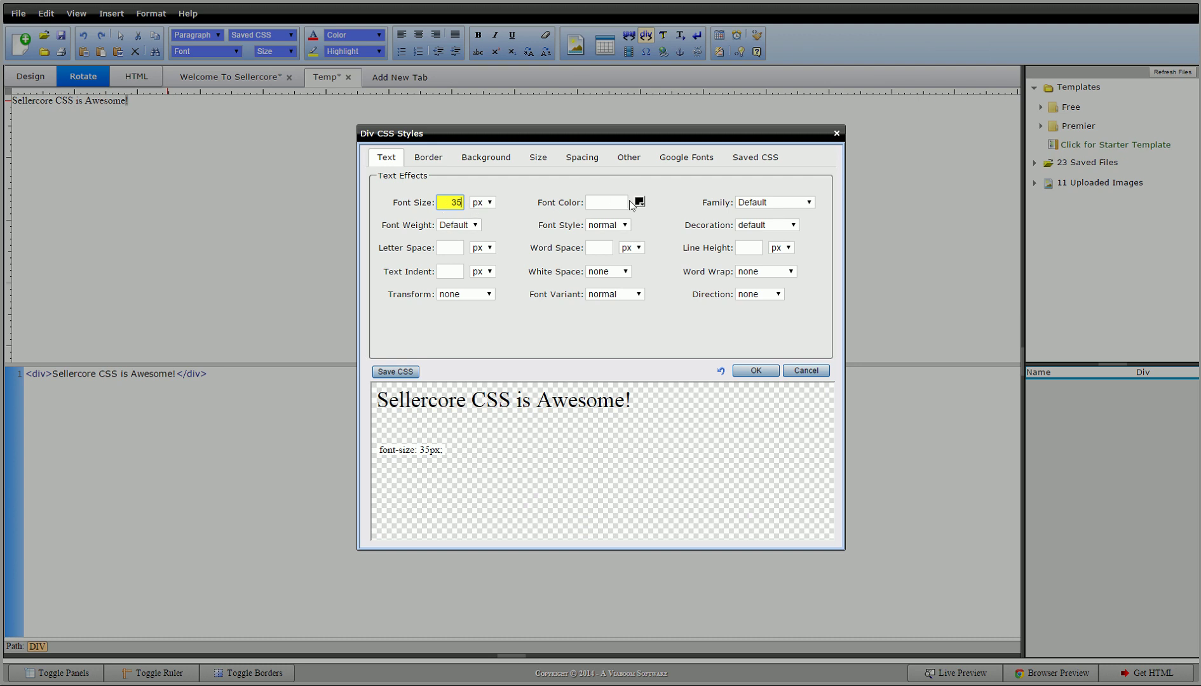
# Preview the Google Fonts one after another on the div text, starting from Aladin, and select Chewy.
pyautogui.click(681, 162)
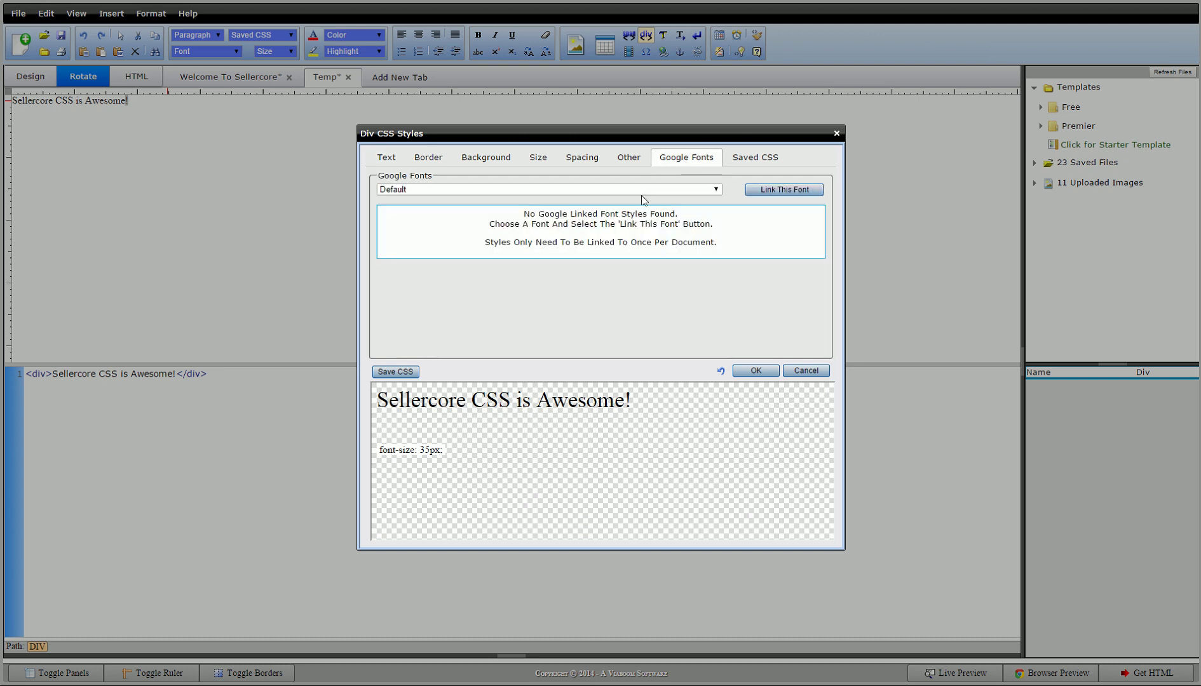
pyautogui.click(642, 191)
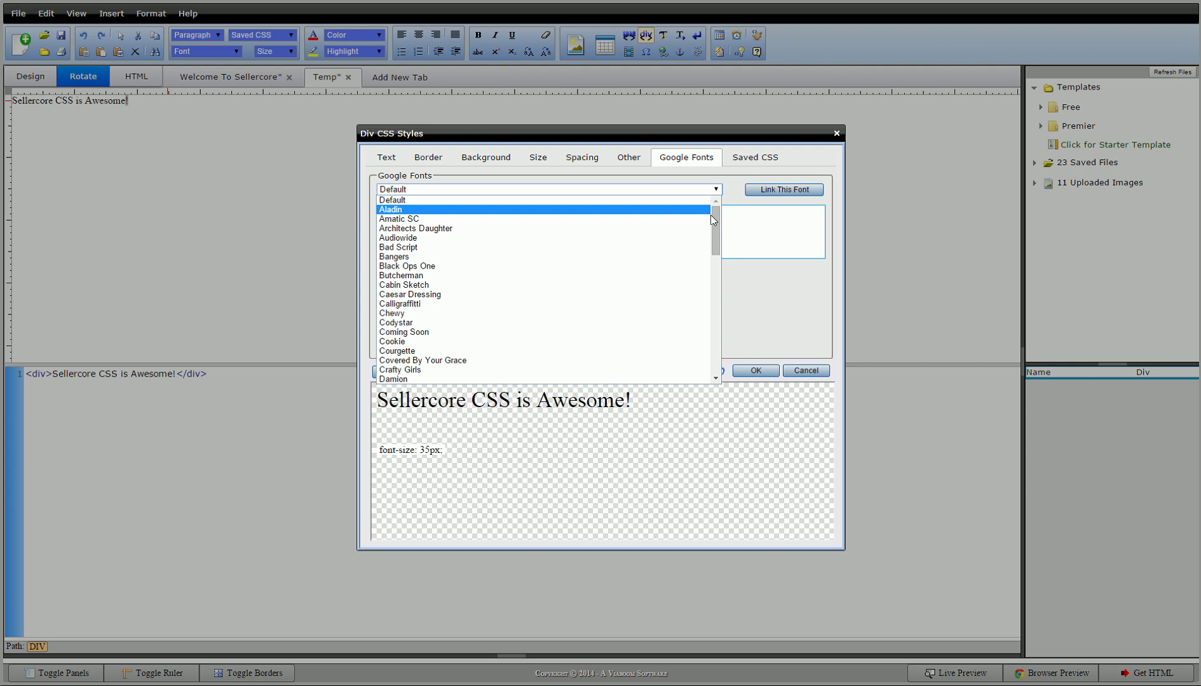
pyautogui.moveTo(714, 219)
pyautogui.mouseDown()
pyautogui.moveTo(714, 359)
pyautogui.moveTo(714, 219)
pyautogui.mouseUp()
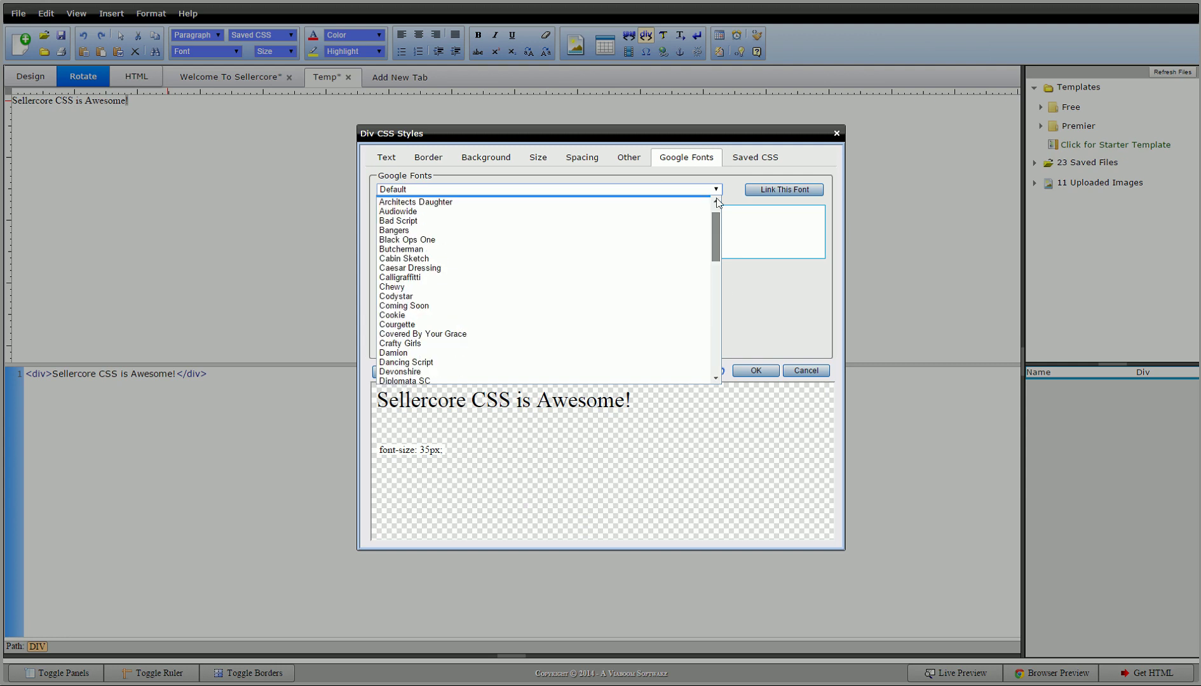
pyautogui.click(471, 209)
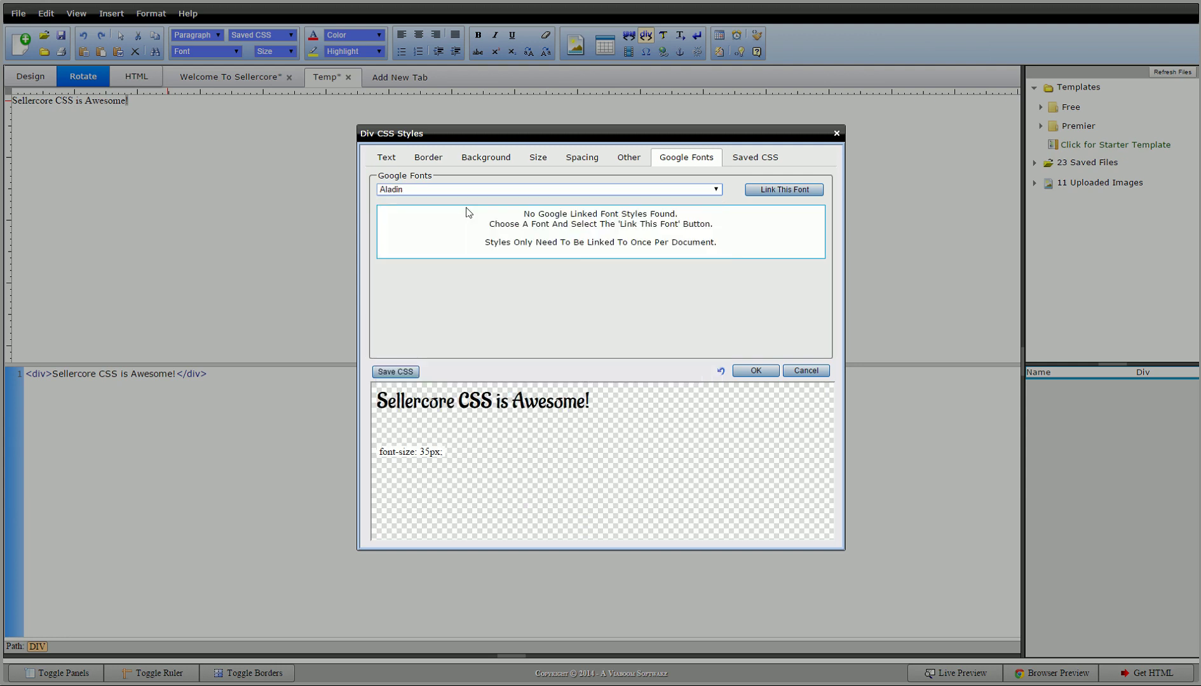
pyautogui.press('Down')
pyautogui.press('Down')
pyautogui.press('Down')
pyautogui.press('Down')
pyautogui.press('Down')
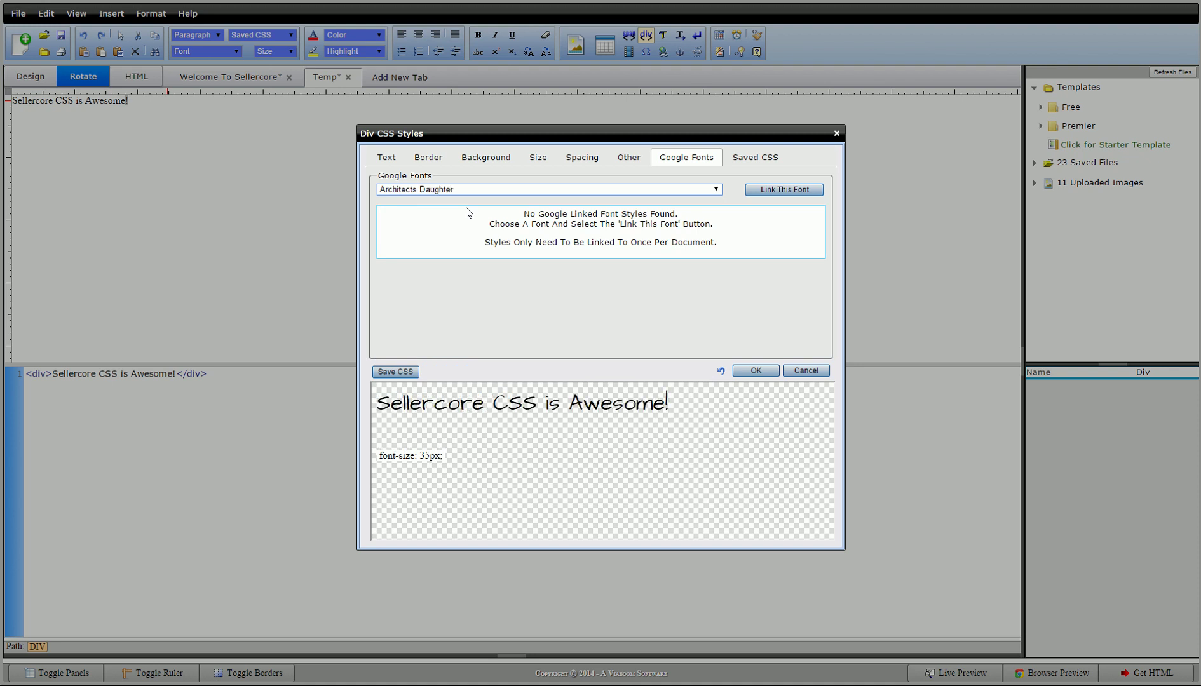
pyautogui.press('Down')
pyautogui.press('Down')
pyautogui.press('Down')
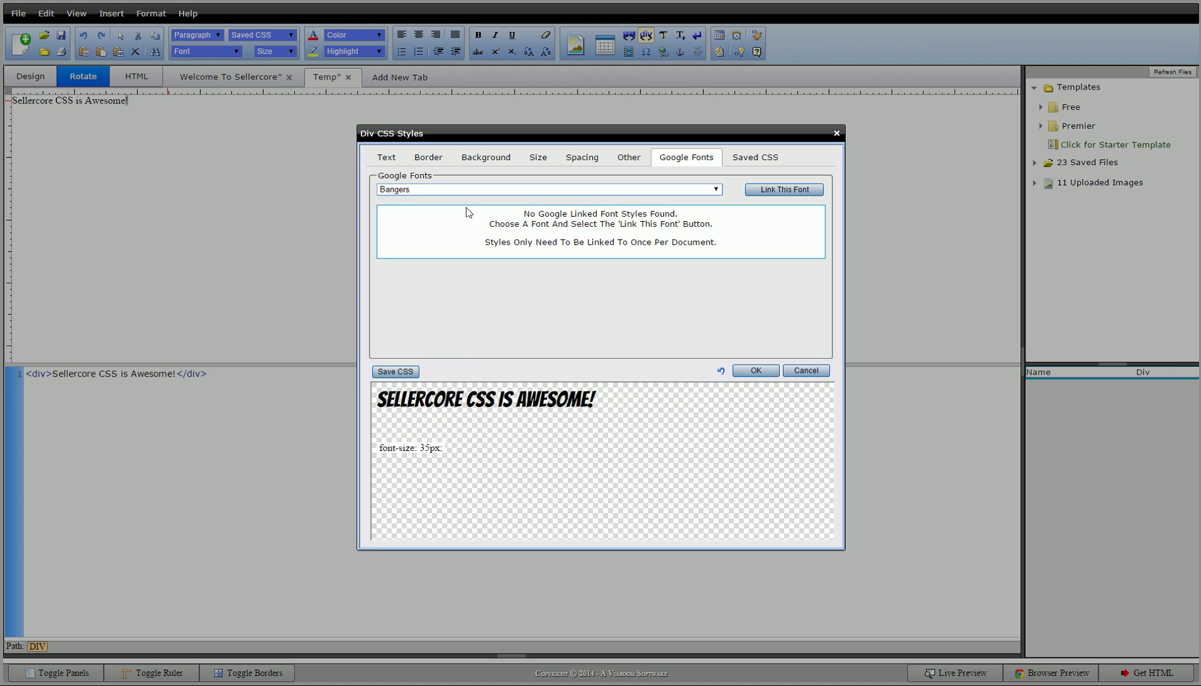
pyautogui.press('Down')
pyautogui.press('Down')
pyautogui.press('Down')
pyautogui.press('Down')
pyautogui.press('Down')
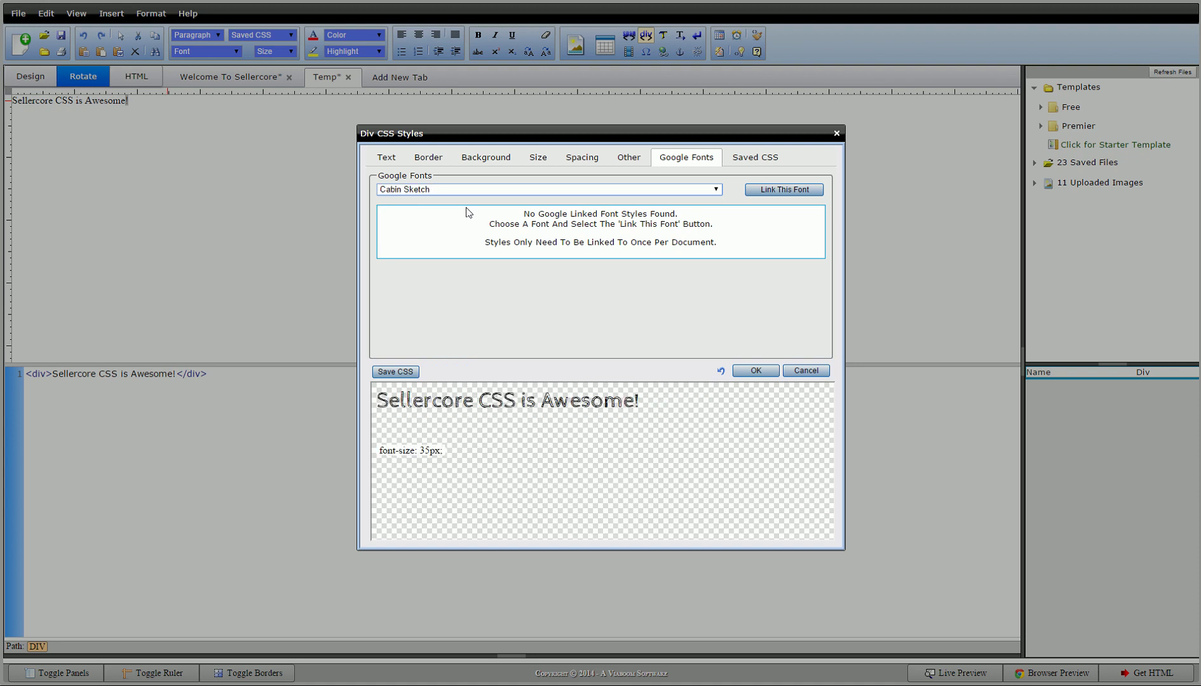
pyautogui.press('Down')
pyautogui.press('Down')
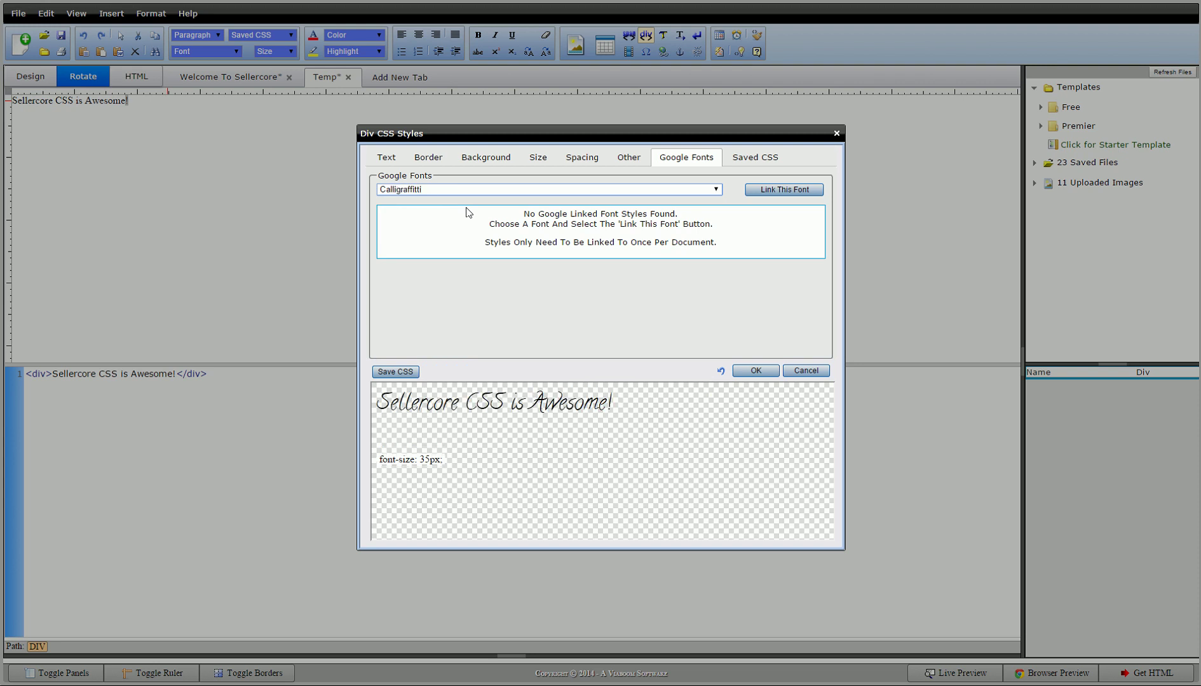
pyautogui.press('Down')
pyautogui.press('Down')
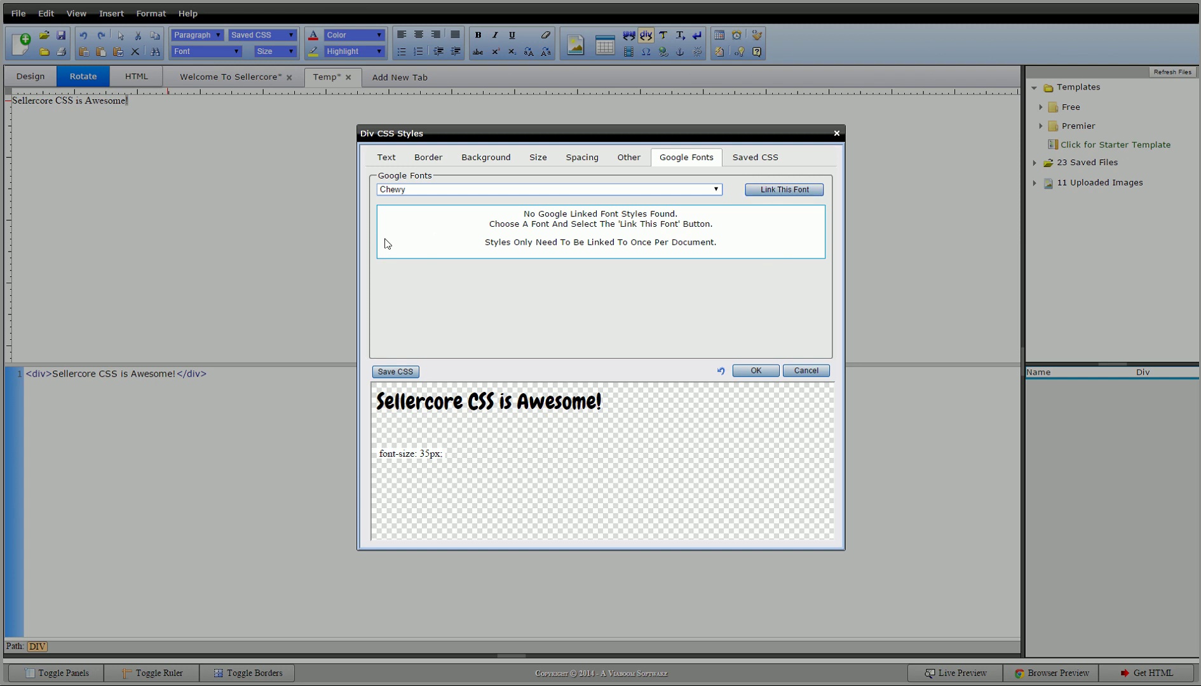
# Link the Chewy font to the document and check it among the linked fonts in the font family choices.
pyautogui.click(783, 191)
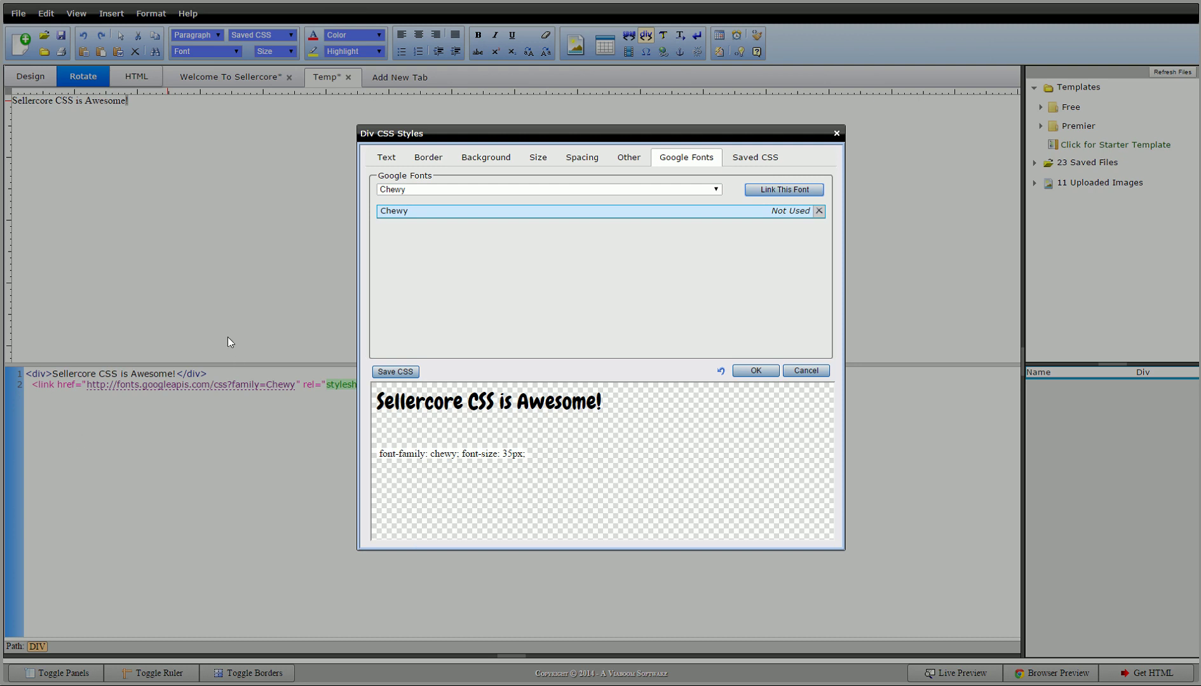
pyautogui.click(672, 212)
pyautogui.click(383, 159)
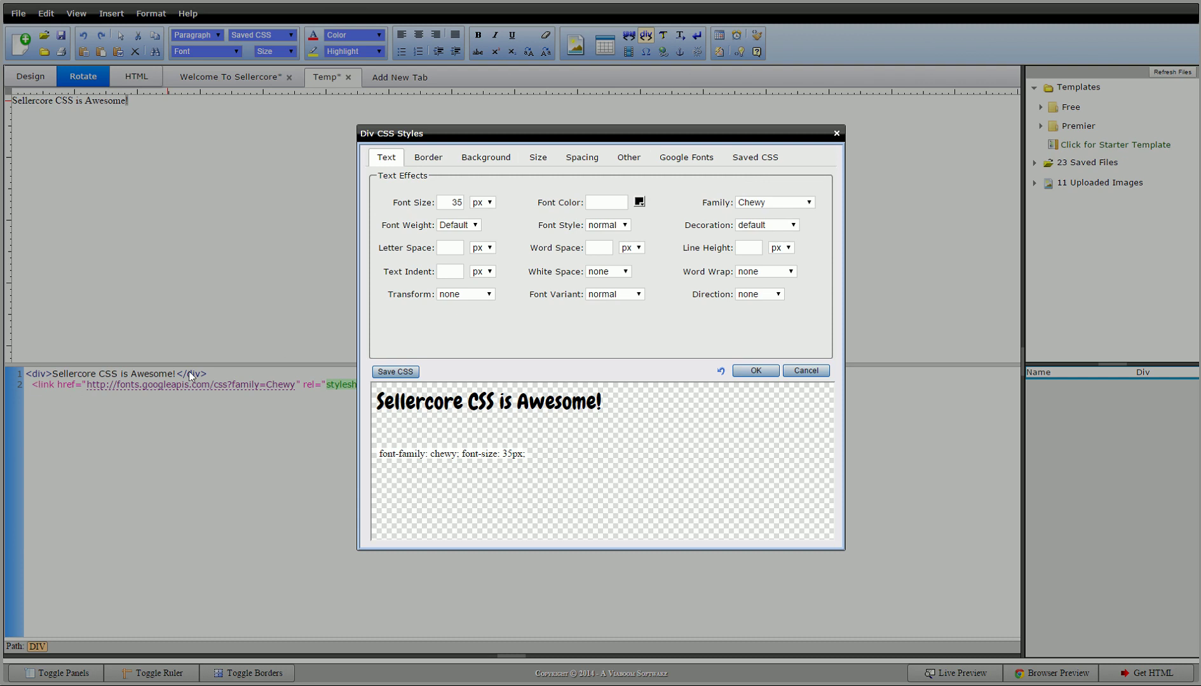
pyautogui.click(765, 203)
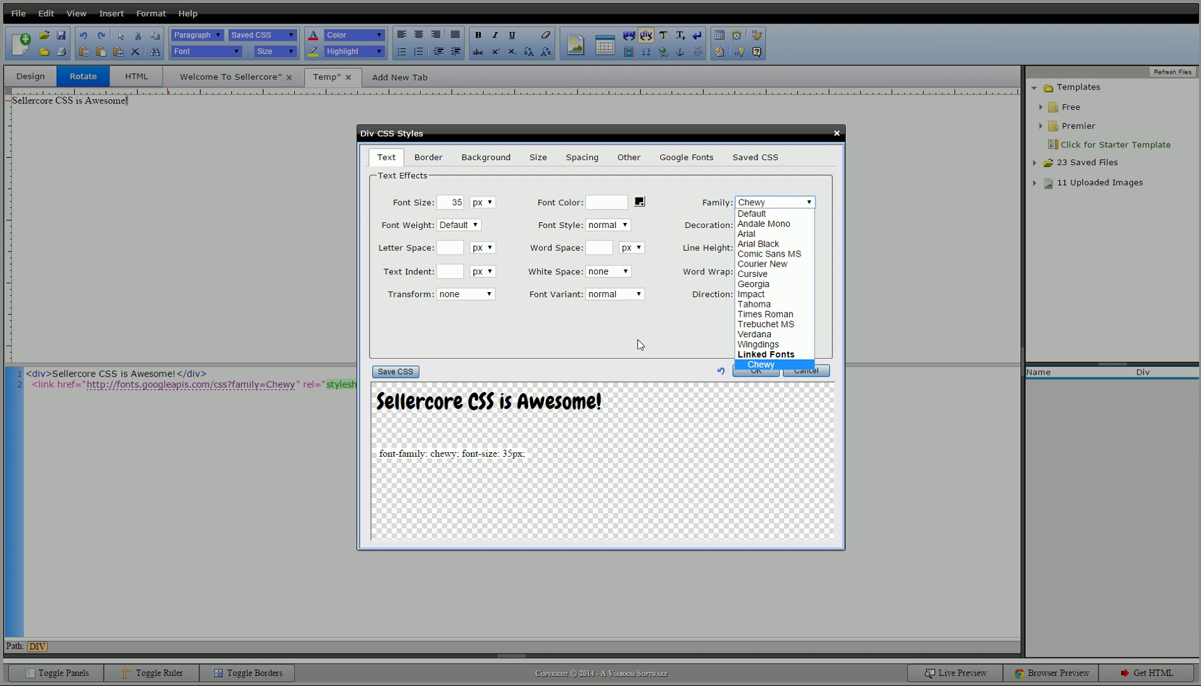
pyautogui.click(608, 330)
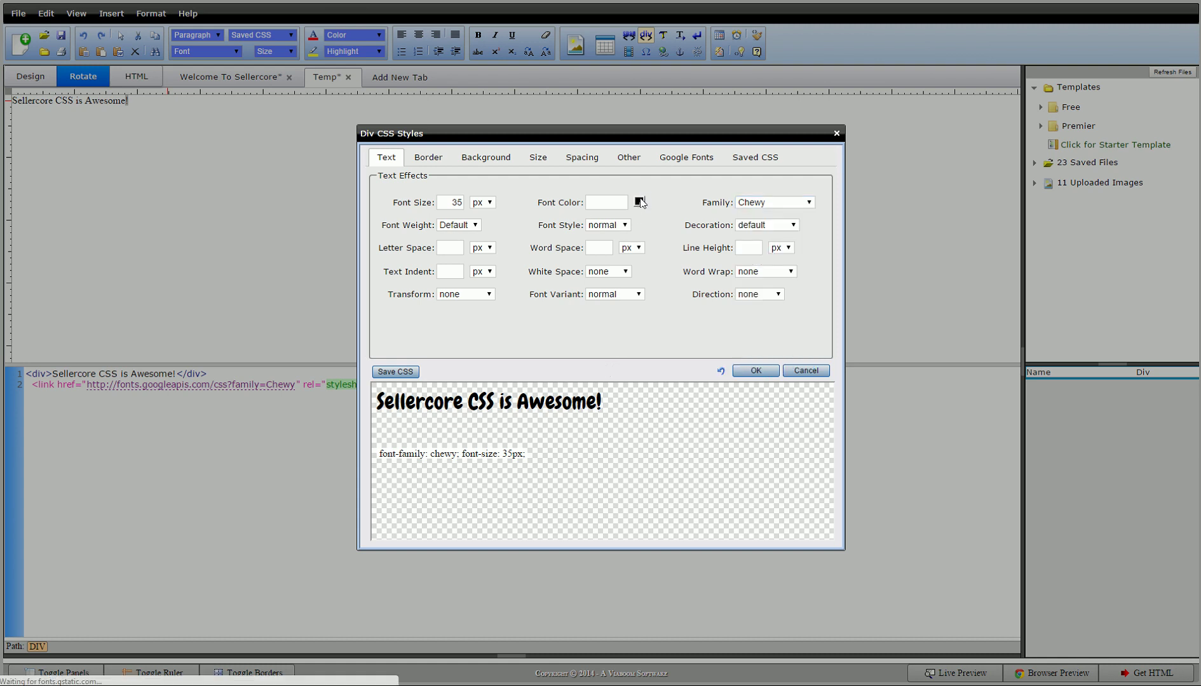
# Set the div text's font color to blue, #0000FF.
pyautogui.click(640, 202)
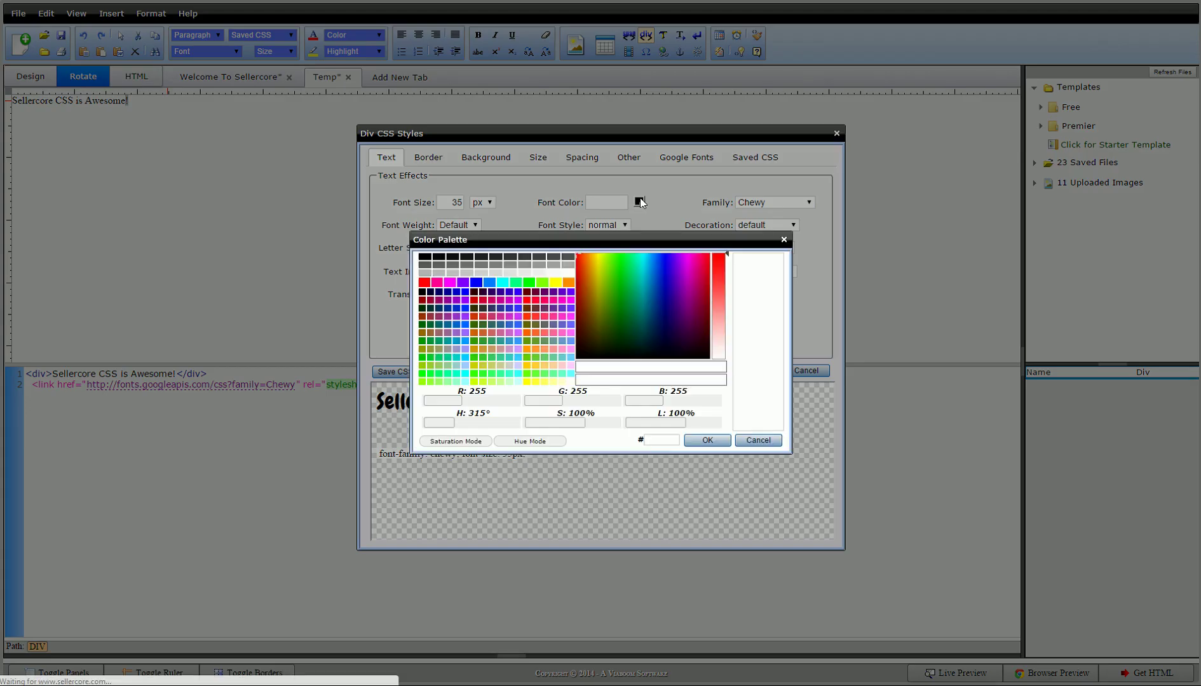
pyautogui.click(475, 282)
pyautogui.click(700, 441)
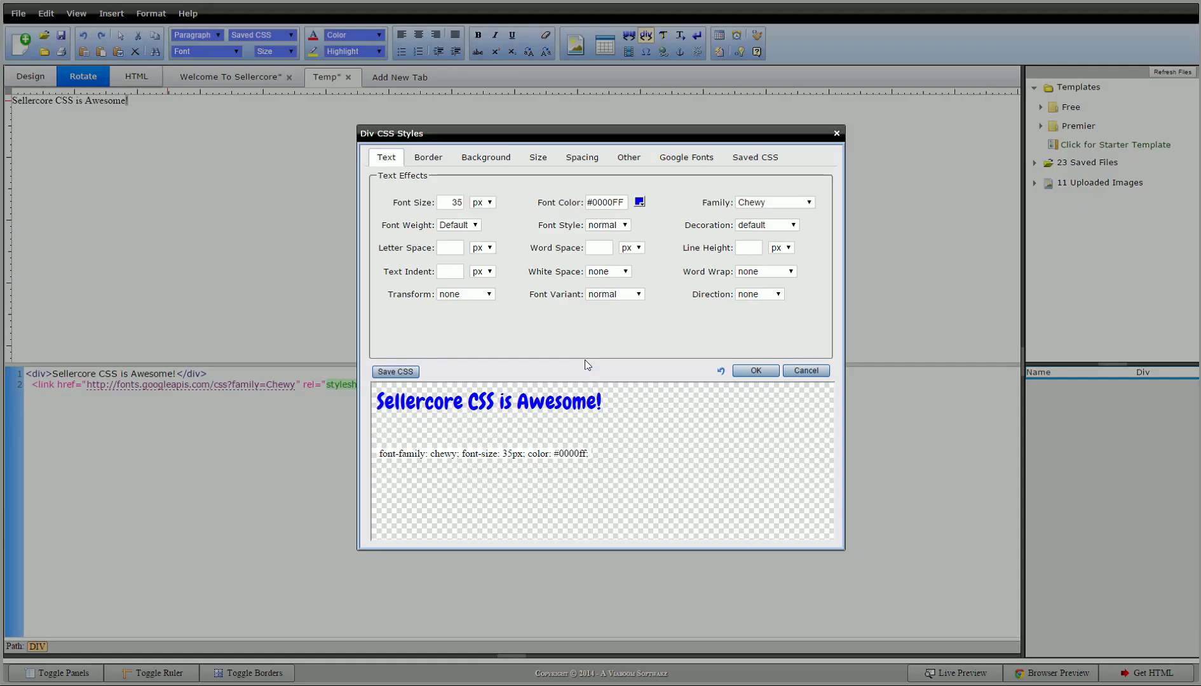
# Set the letter spacing to 1 px, add a #ffff00 text shadow of -3px 3px 5px, and apply the styles to the div.
pyautogui.click(445, 249)
pyautogui.click(634, 164)
pyautogui.click(436, 209)
pyautogui.click(737, 374)
pyautogui.click(625, 254)
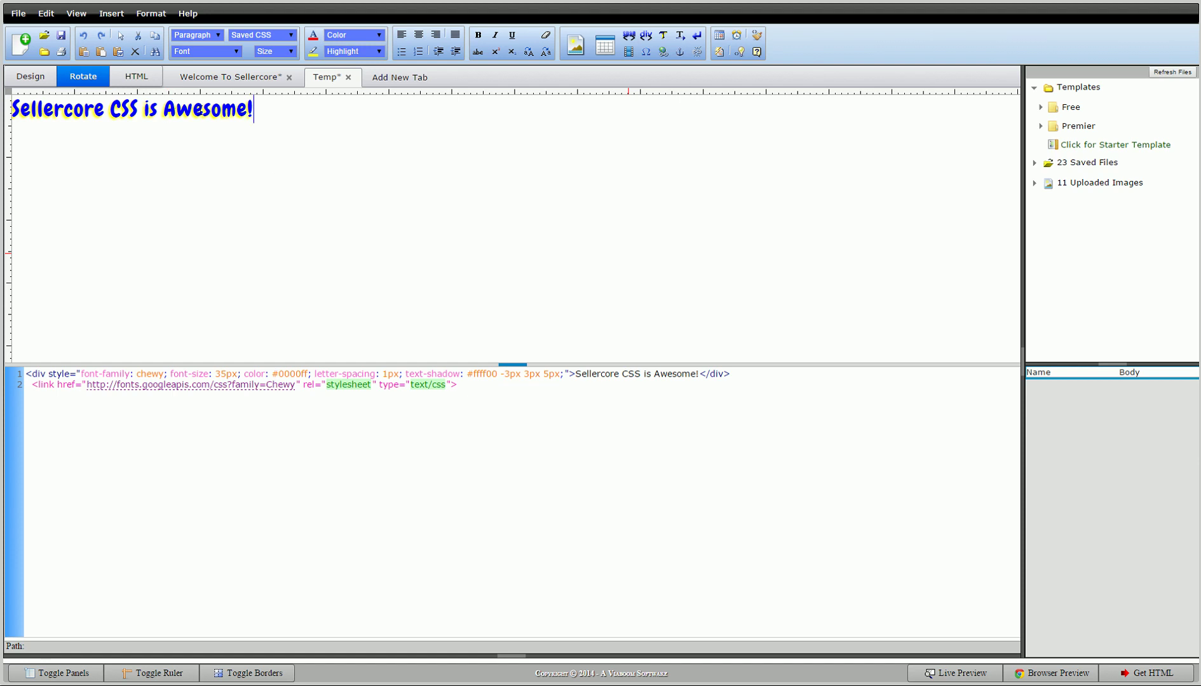
# Reopen the CSS style editor for the div and link the Google font Courgette to the document.
pyautogui.rightClick(200, 110)
pyautogui.rightClick(314, 108)
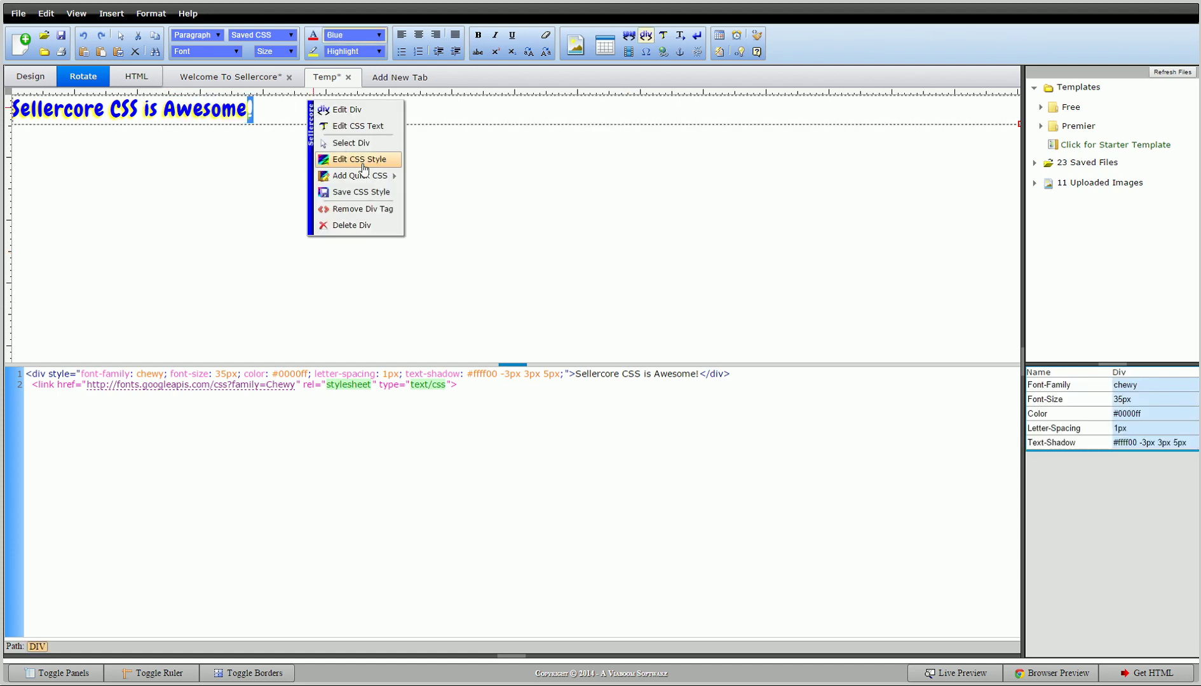
pyautogui.click(390, 160)
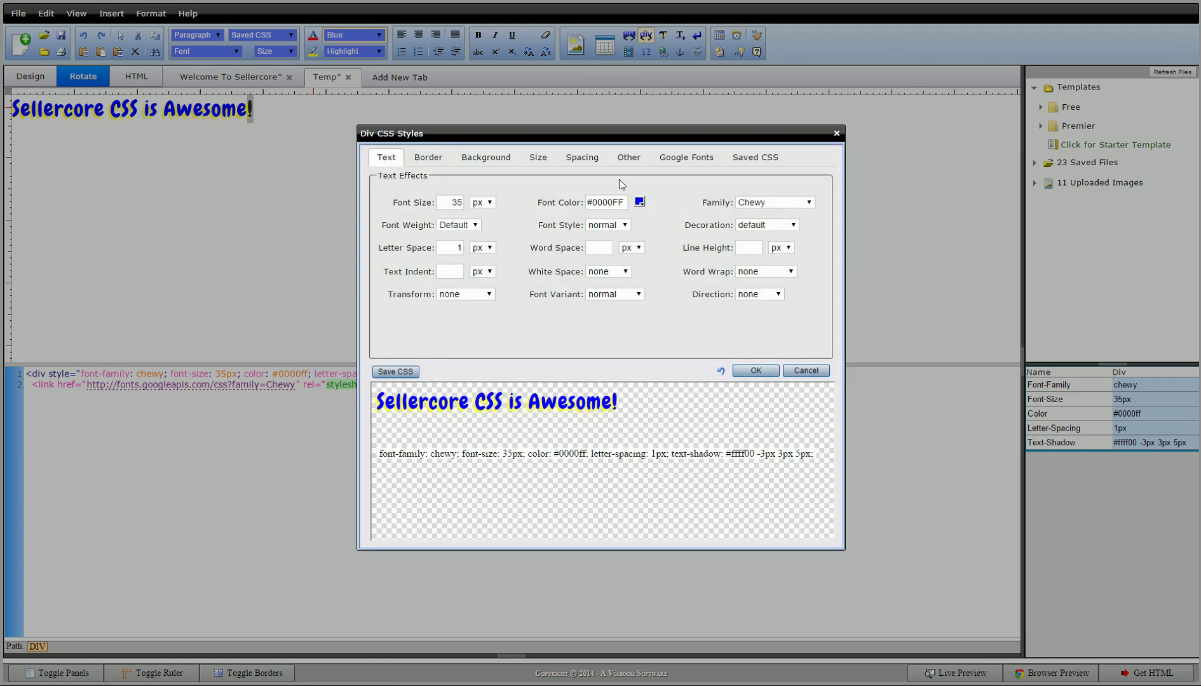
pyautogui.click(686, 157)
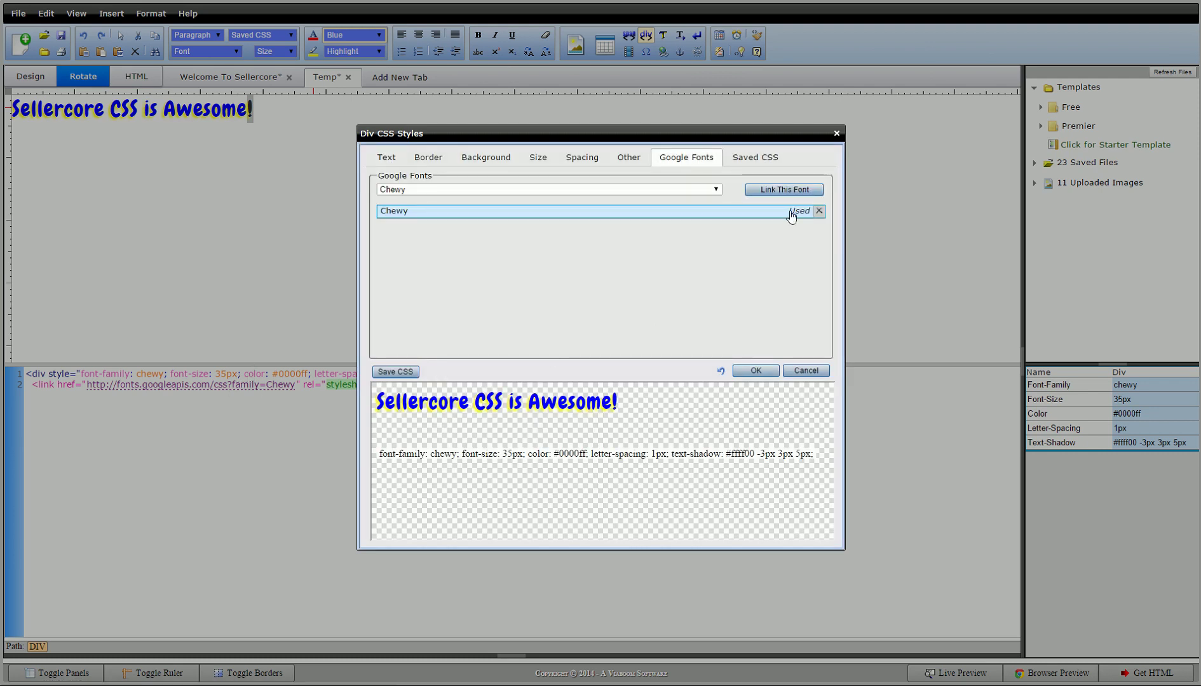
pyautogui.click(508, 189)
pyautogui.click(455, 351)
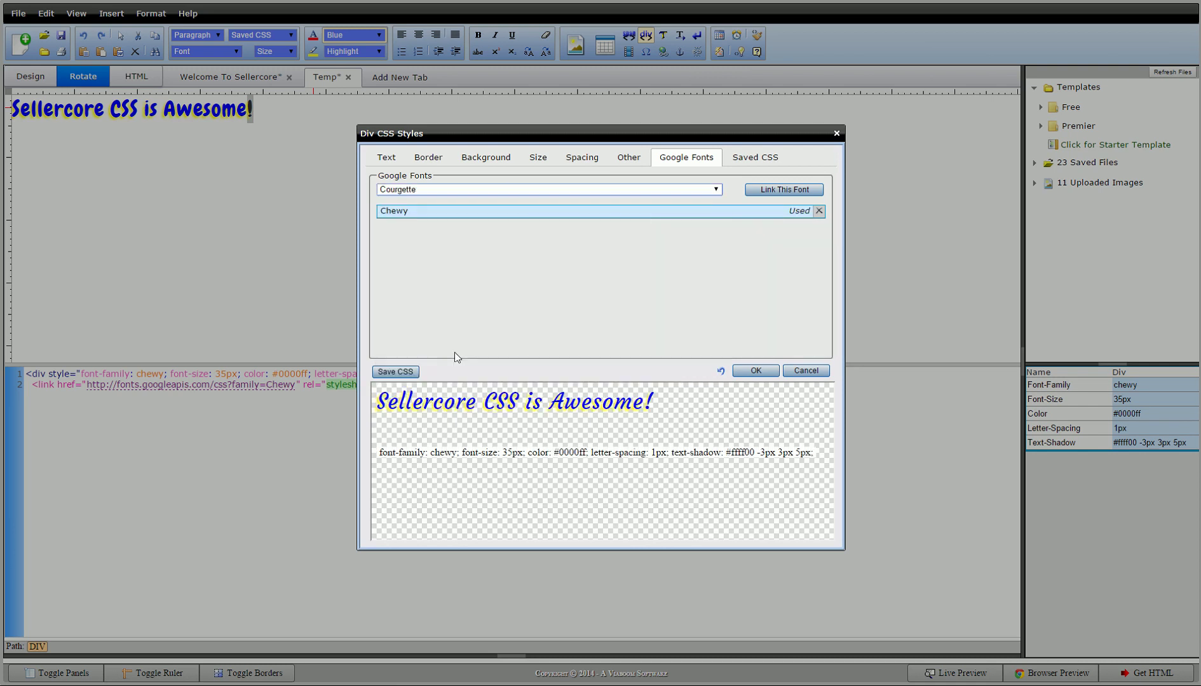
pyautogui.click(786, 191)
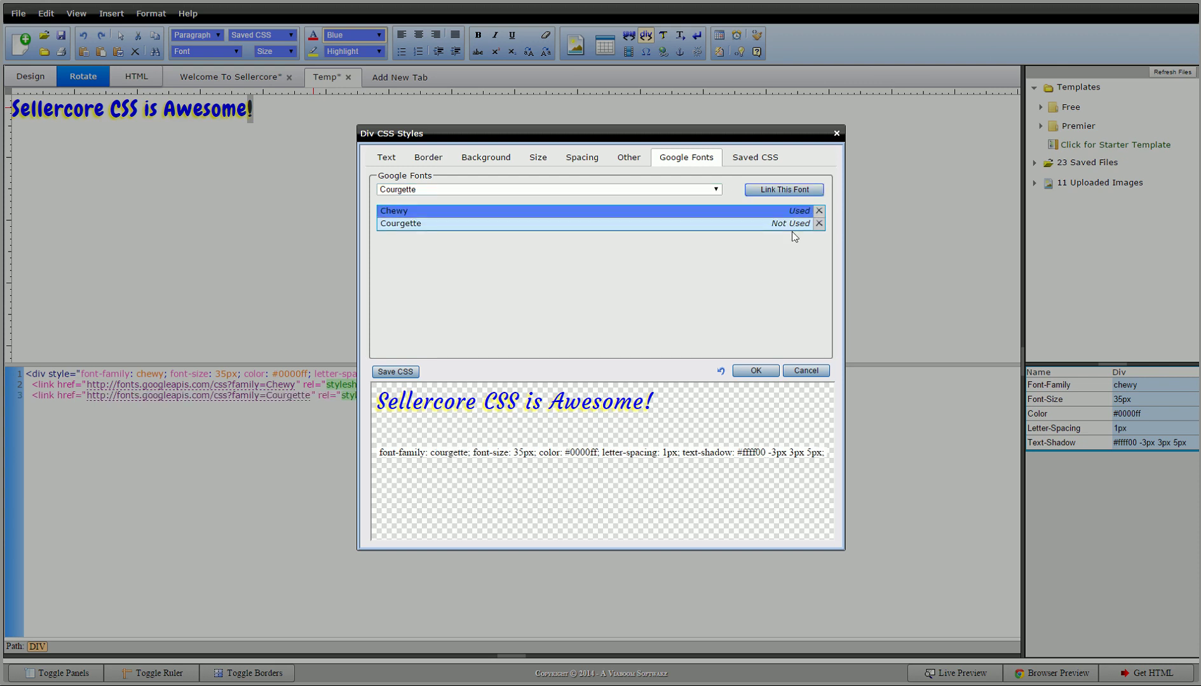
# Remove the linked Chewy font from the document and apply Courgette as the div's font family.
pyautogui.click(819, 211)
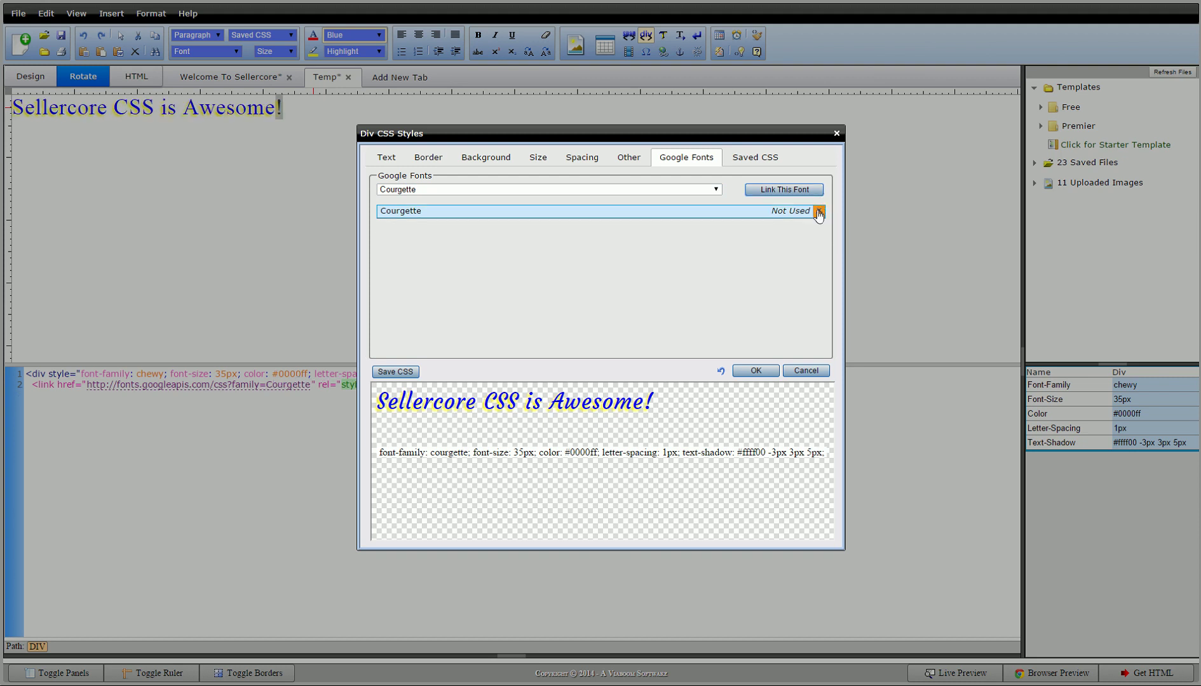
pyautogui.click(386, 159)
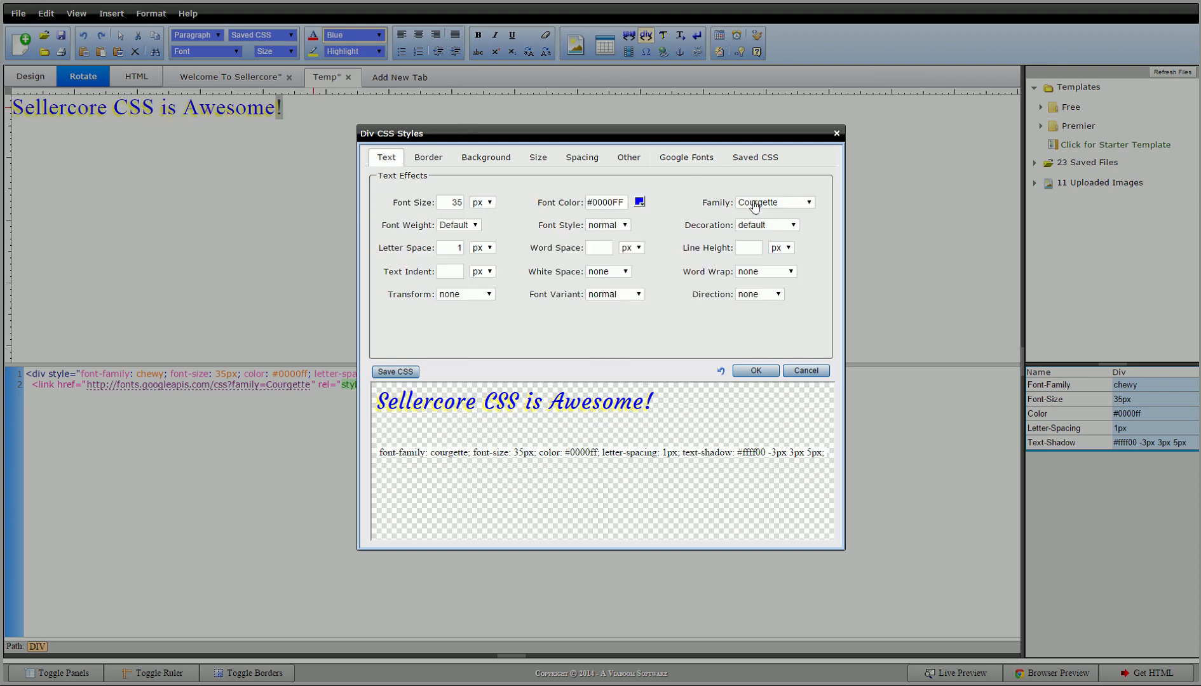
pyautogui.click(777, 205)
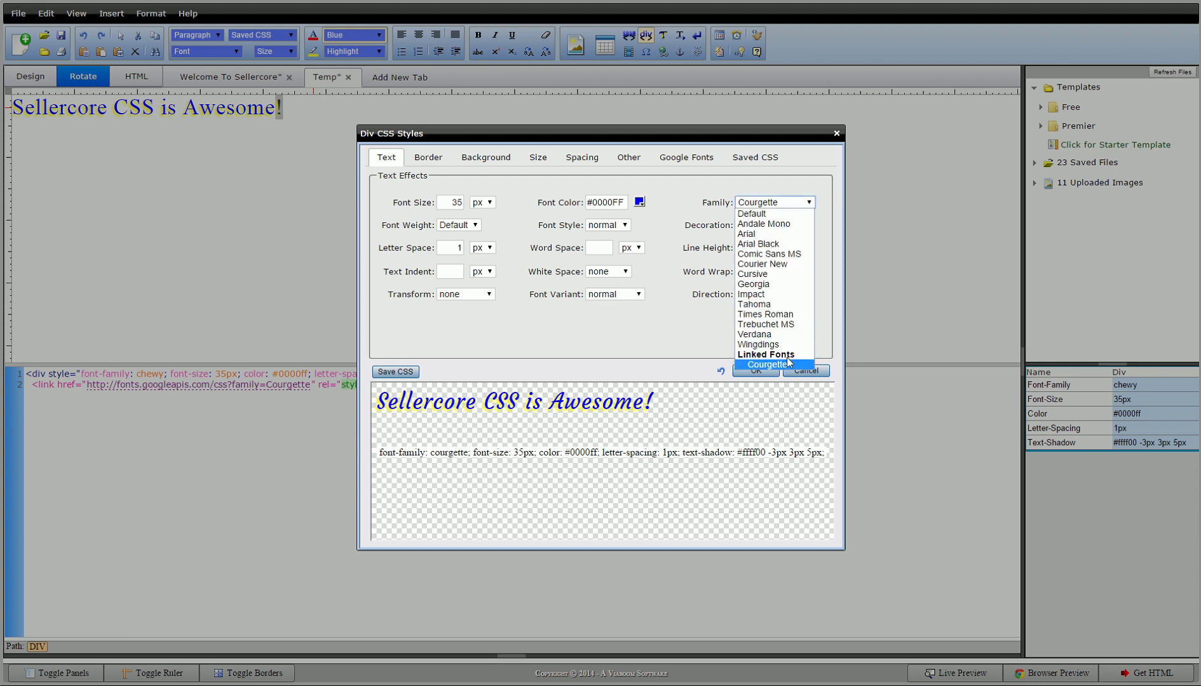
pyautogui.click(759, 364)
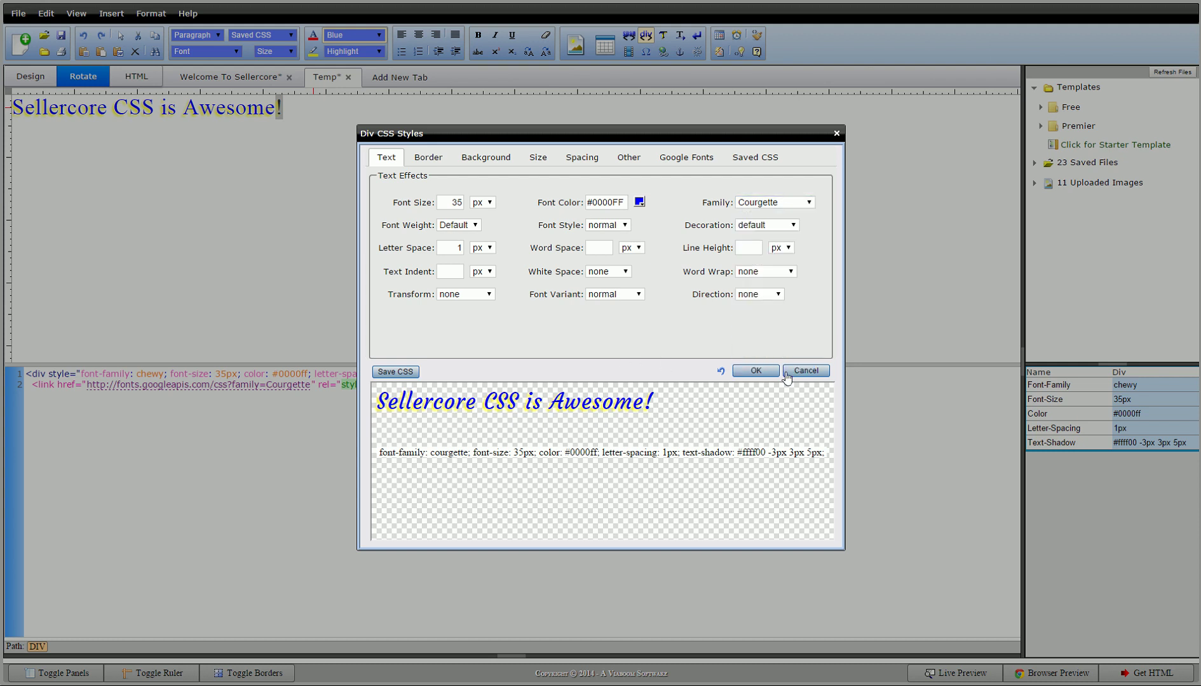
pyautogui.click(767, 371)
pyautogui.click(724, 270)
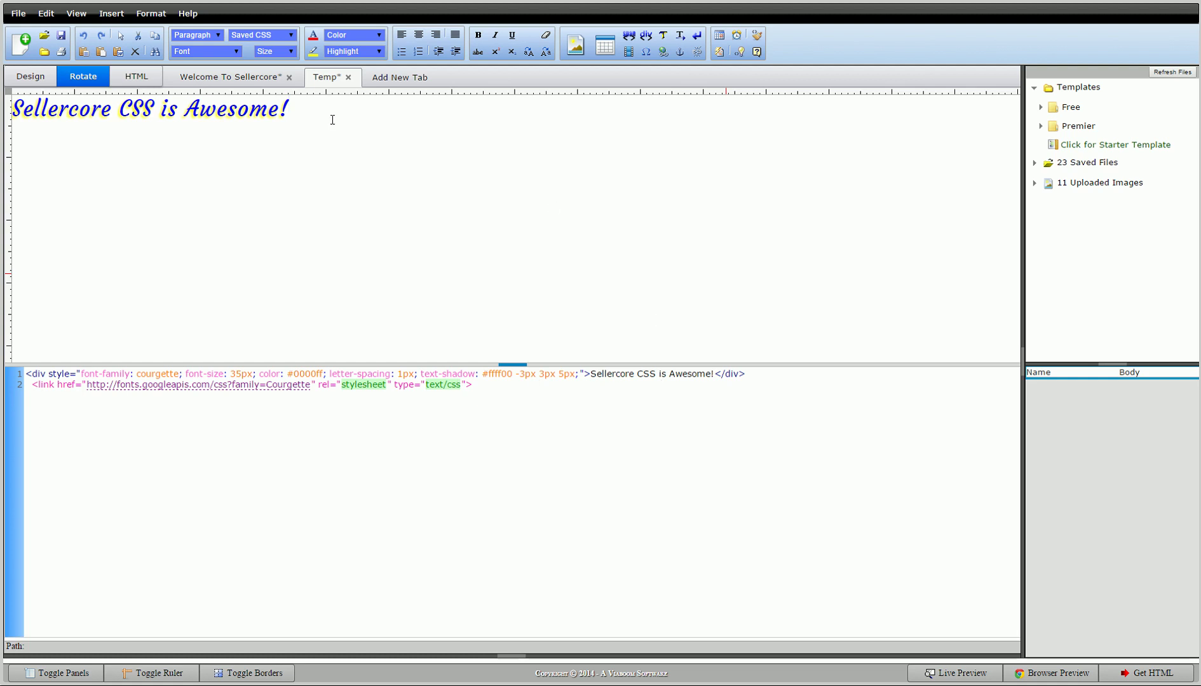
# Switch back to the Welcome To Sellercore document.
pyautogui.click(244, 79)
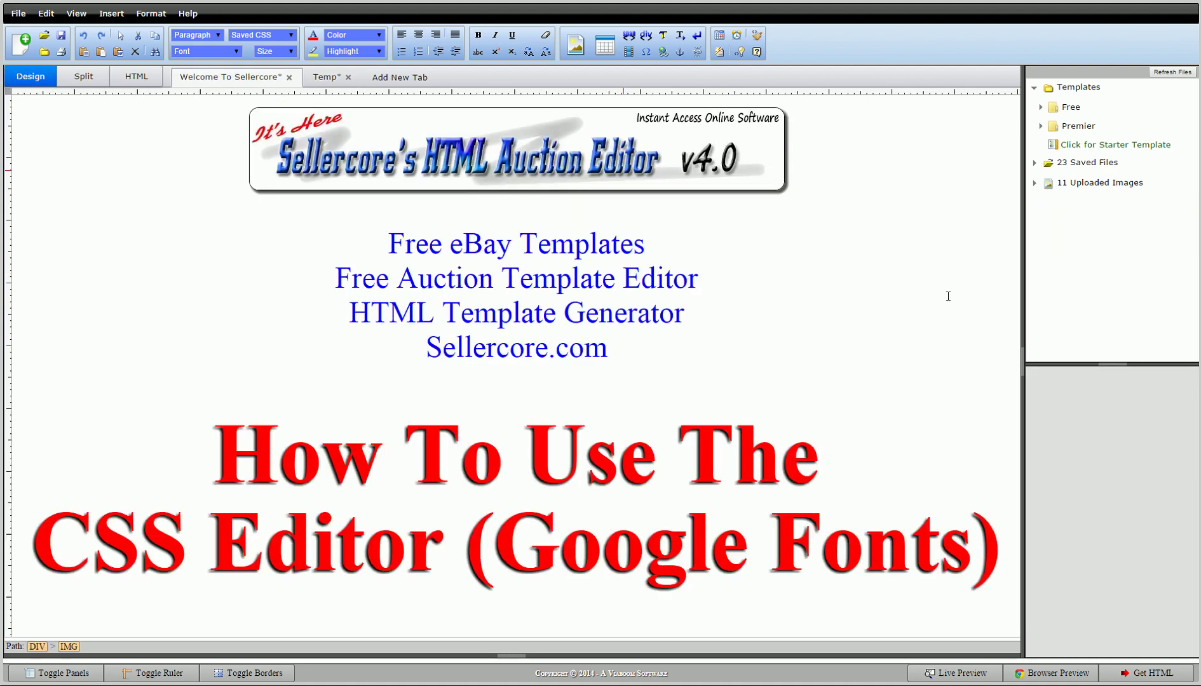